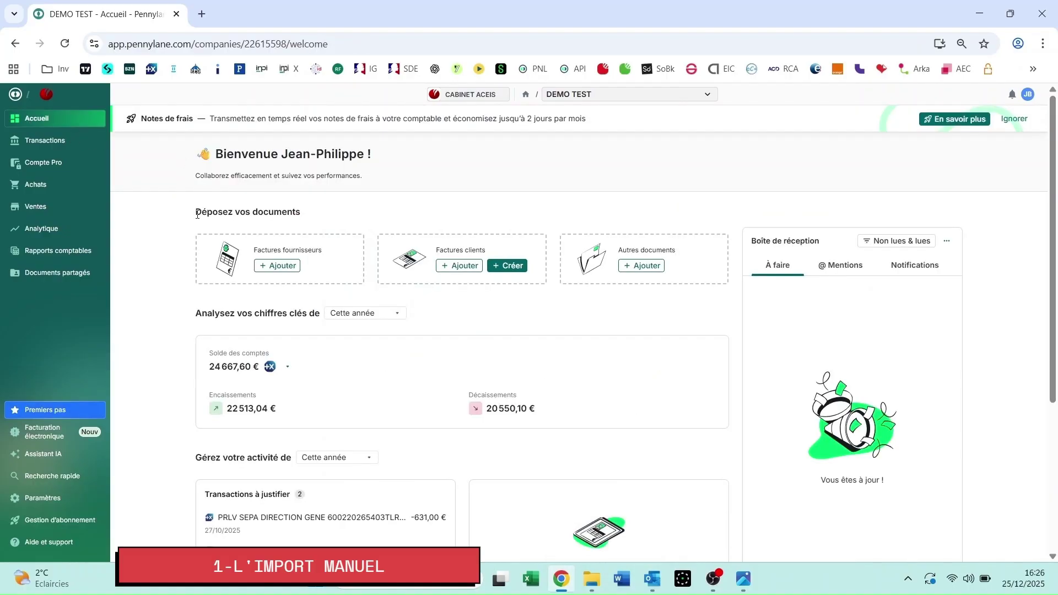
# Switch to File Explorer and import FACTURE_001 and FACTURE_002 from the 1-factures d'achat folder into Pennylane's Factures fournisseurs drop zone
pyautogui.moveTo(197, 215); pyautogui.dragTo(305, 223)
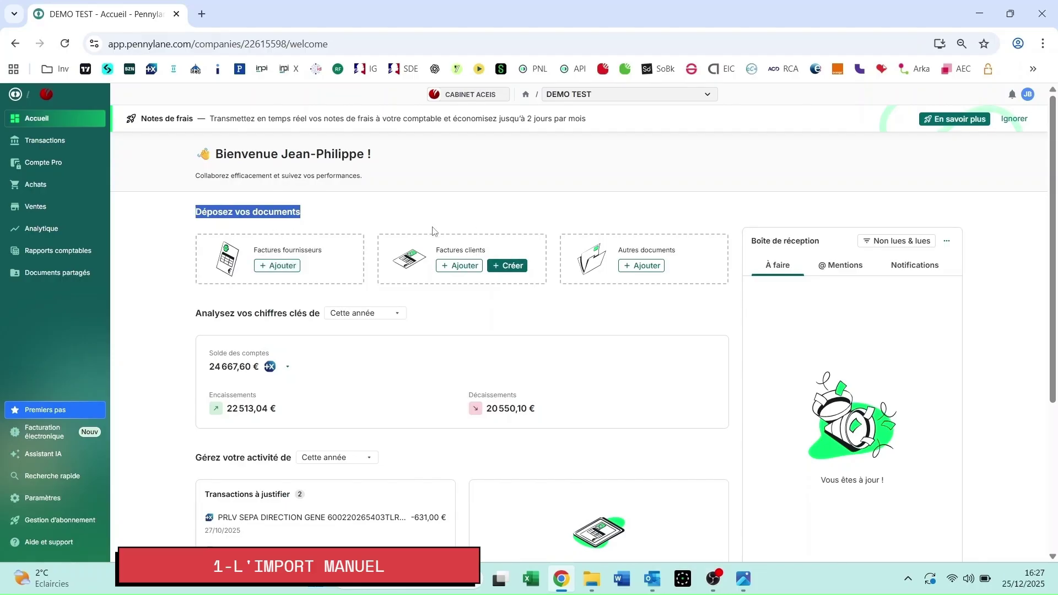
pyautogui.hotkey('alt', 'Tab')
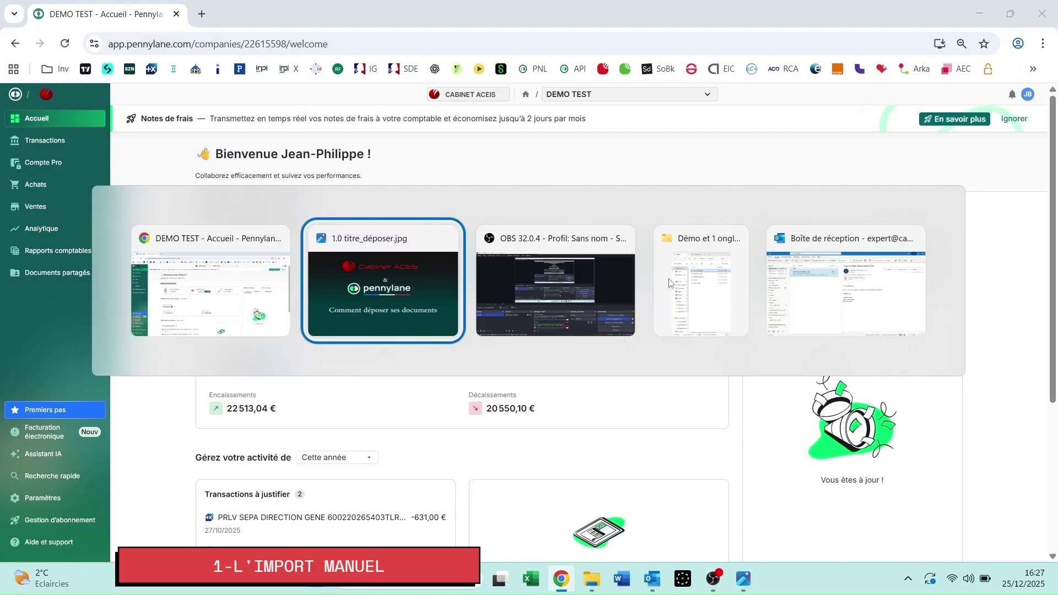
pyautogui.hotkey('alt', 'Tab')
pyautogui.hotkey('alt', 'Tab')
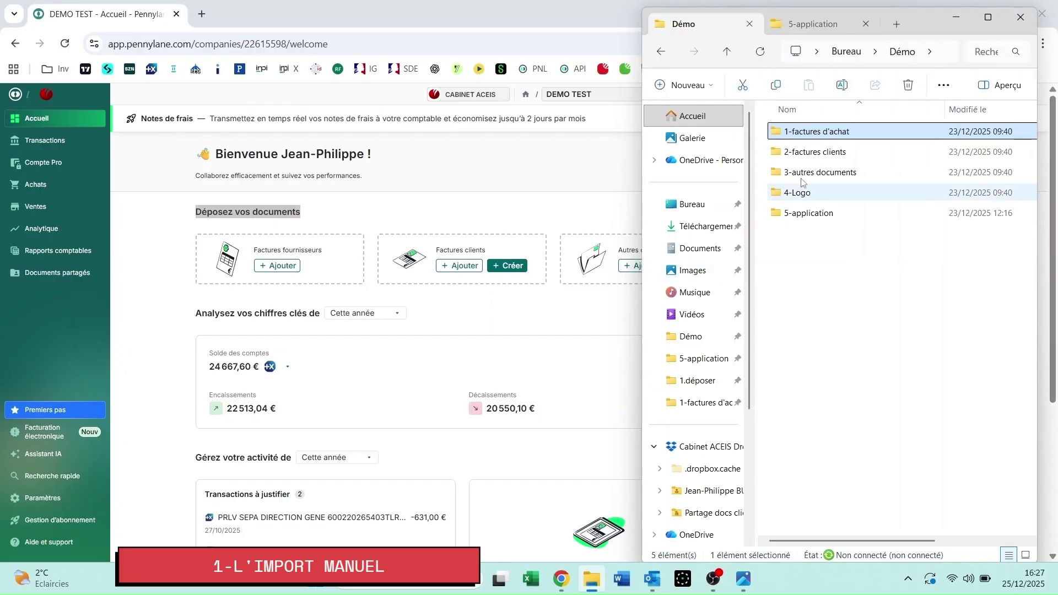
pyautogui.doubleClick(779, 134)
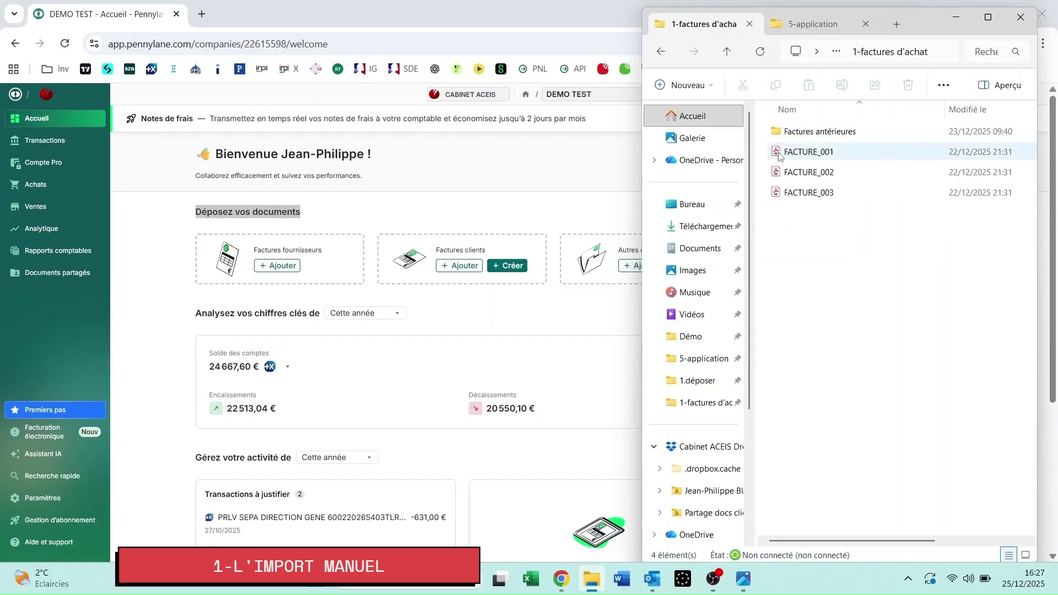
pyautogui.click(777, 156)
pyautogui.keyDown('shift'); pyautogui.click(774, 177); pyautogui.keyUp('shift')
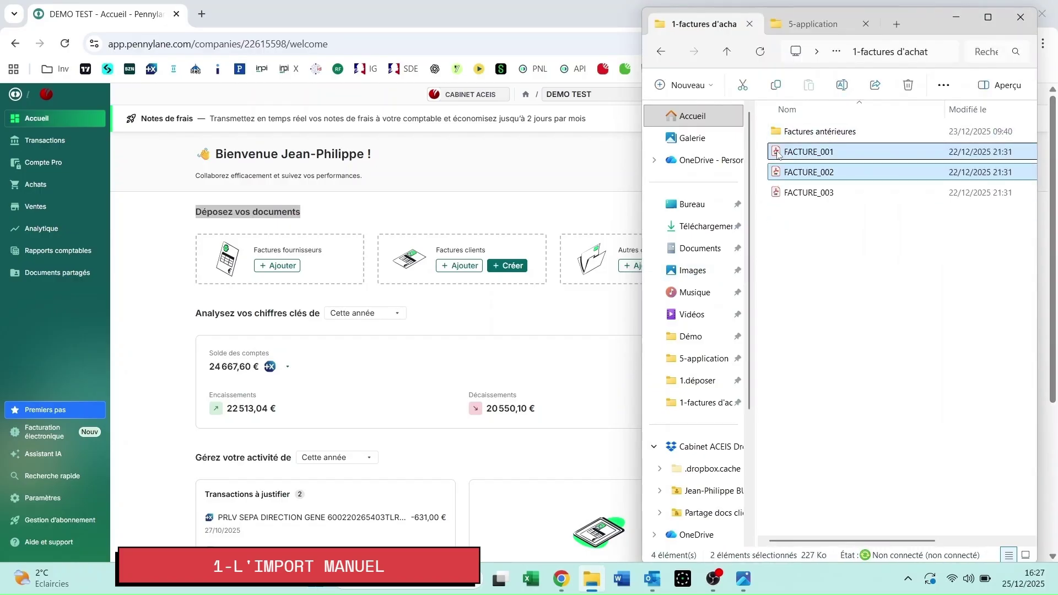
pyautogui.moveTo(775, 177); pyautogui.dragTo(343, 251)
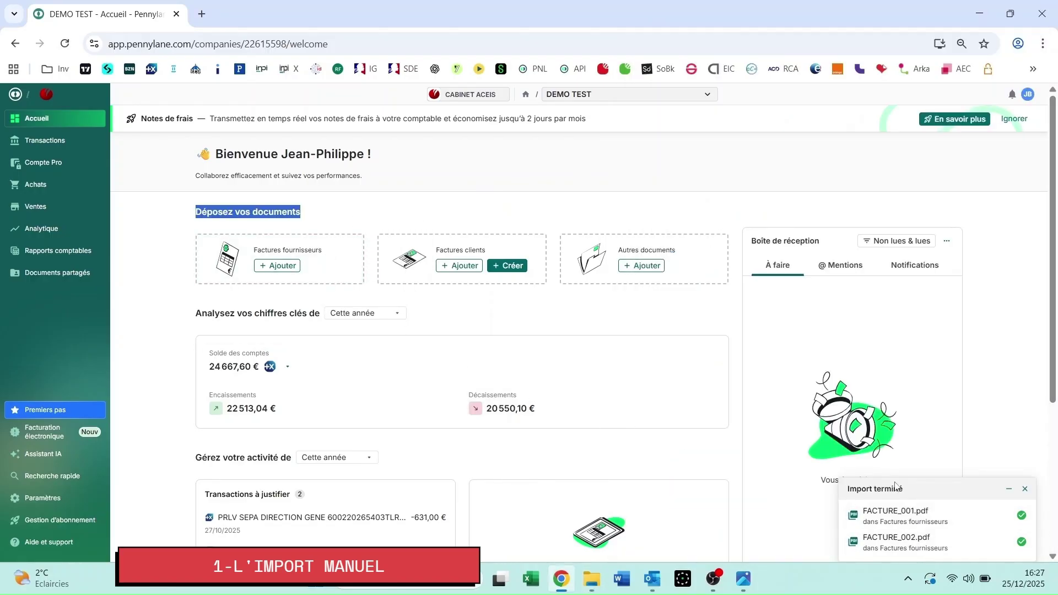
# Add FACTURE_003 to Factures fournisseurs by picking it in the file selection dialog
pyautogui.click(280, 268)
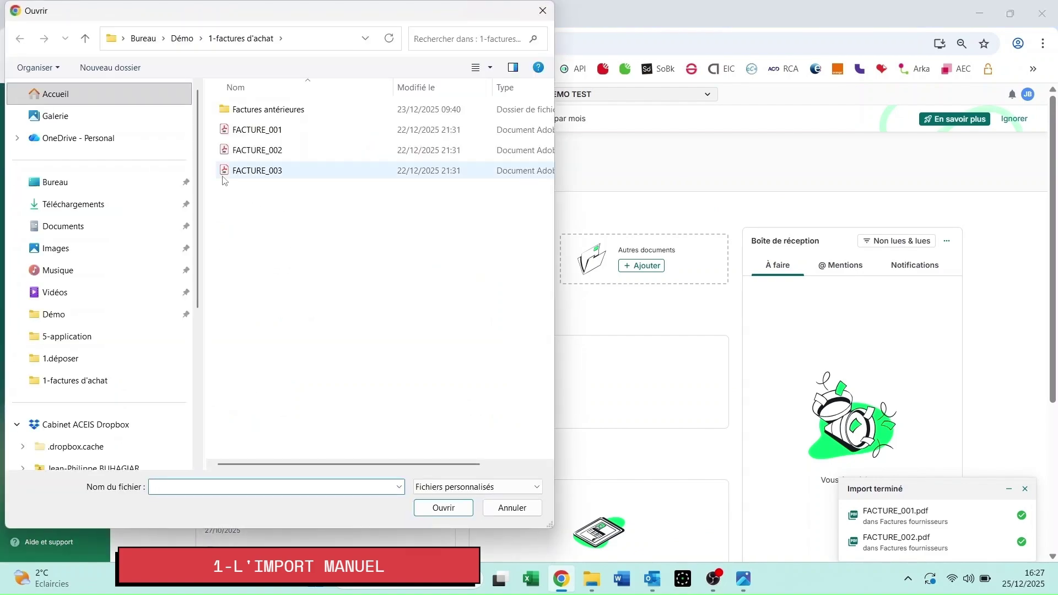
pyautogui.click(243, 171)
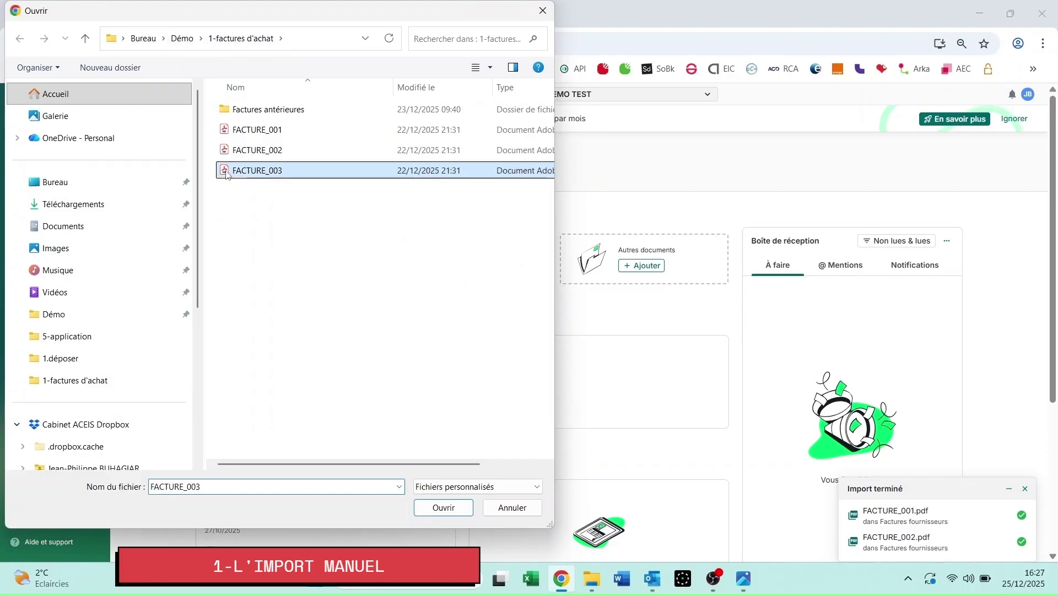
pyautogui.click(451, 510)
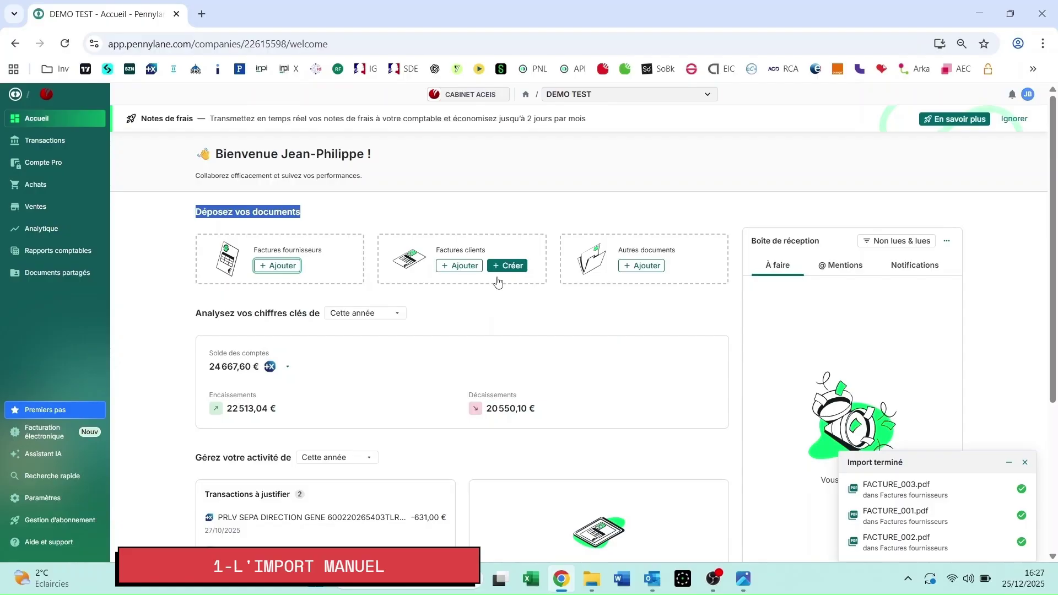
# Switch to File Explorer and import every file of the 3-autres documents folder into Pennylane's Autres documents drop zone
pyautogui.hotkey('alt', 'Tab')
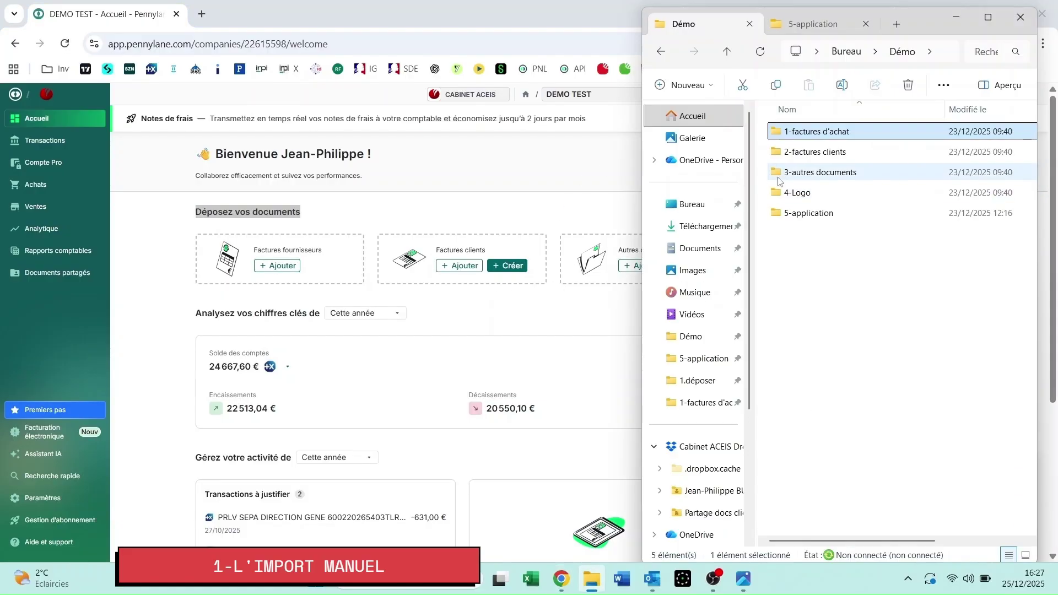
pyautogui.doubleClick(779, 180)
pyautogui.click(776, 138)
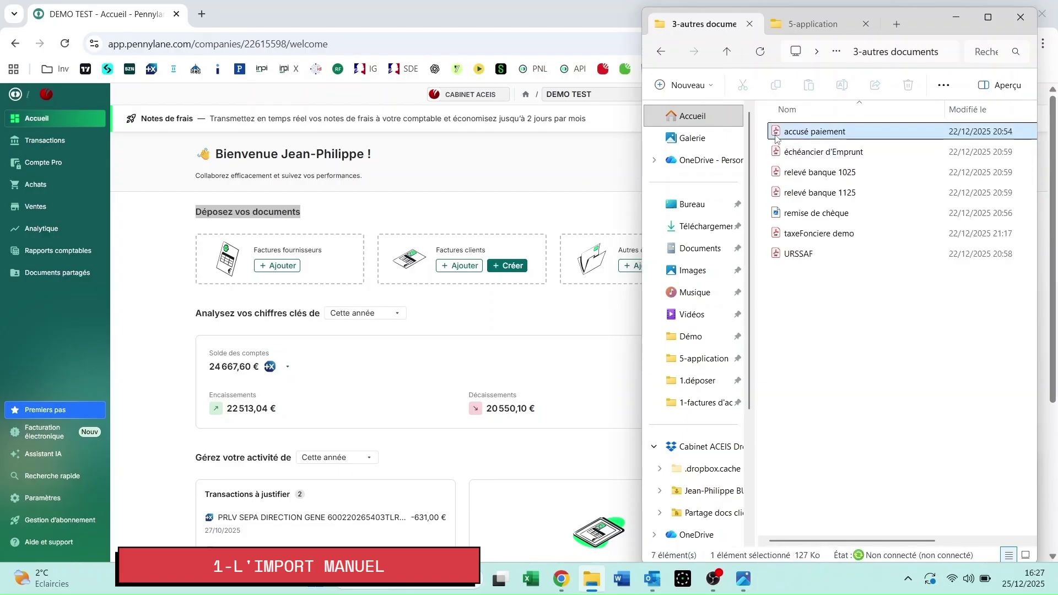
pyautogui.click(779, 159)
pyautogui.click(778, 175)
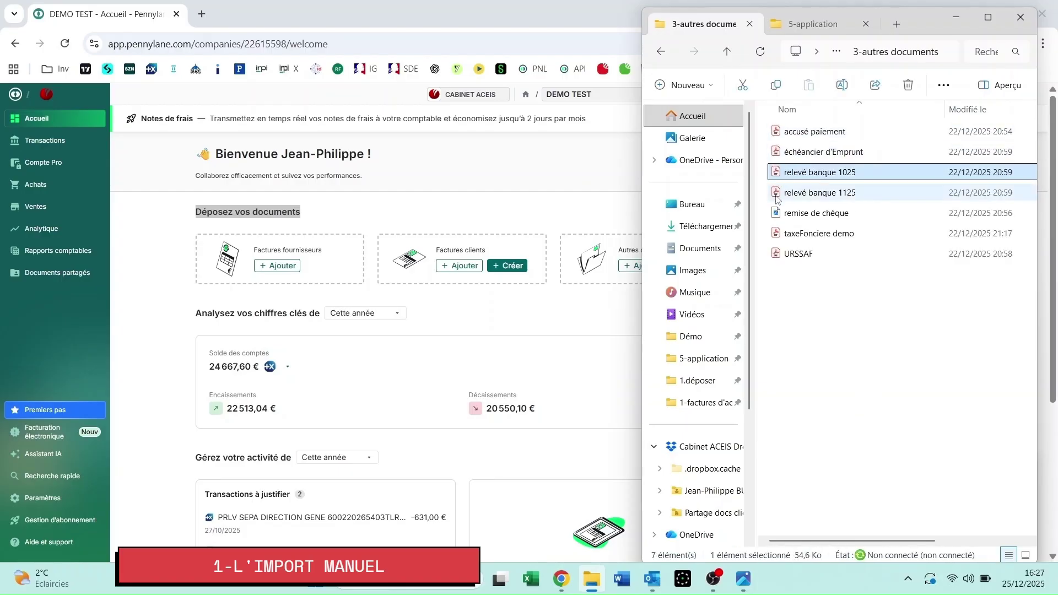
pyautogui.click(777, 214)
pyautogui.click(777, 234)
pyautogui.click(777, 254)
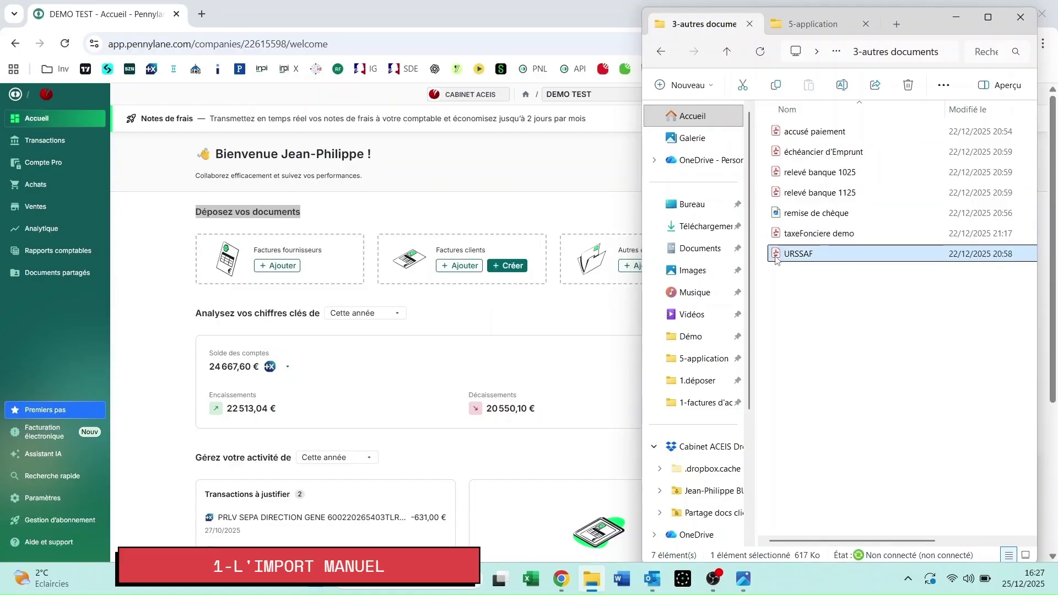
pyautogui.keyDown('shift'); pyautogui.click(776, 136); pyautogui.keyUp('shift')
pyautogui.moveTo(776, 133); pyautogui.dragTo(582, 256)
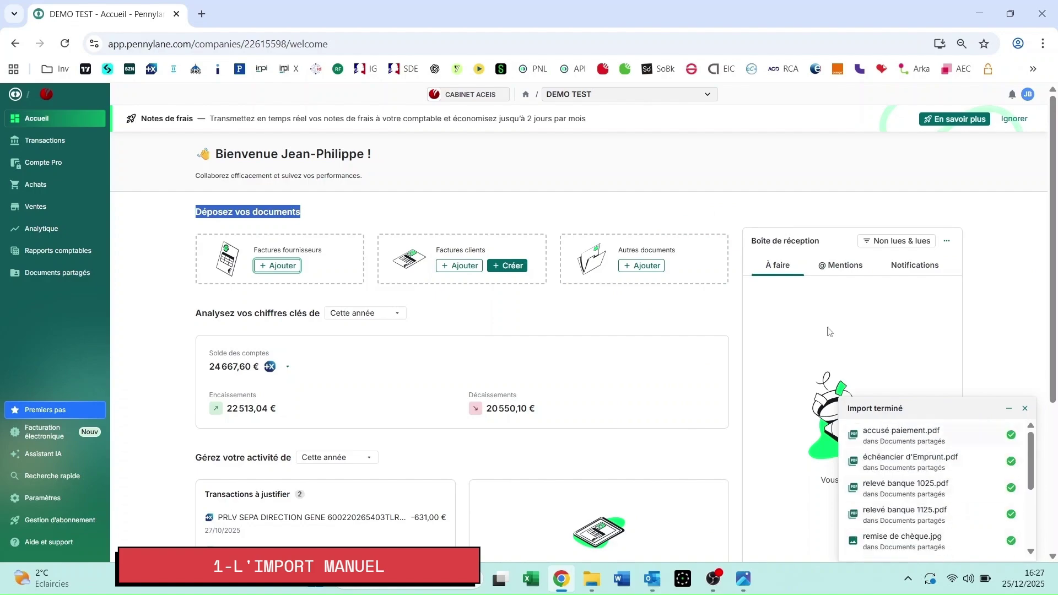
pyautogui.click(698, 194)
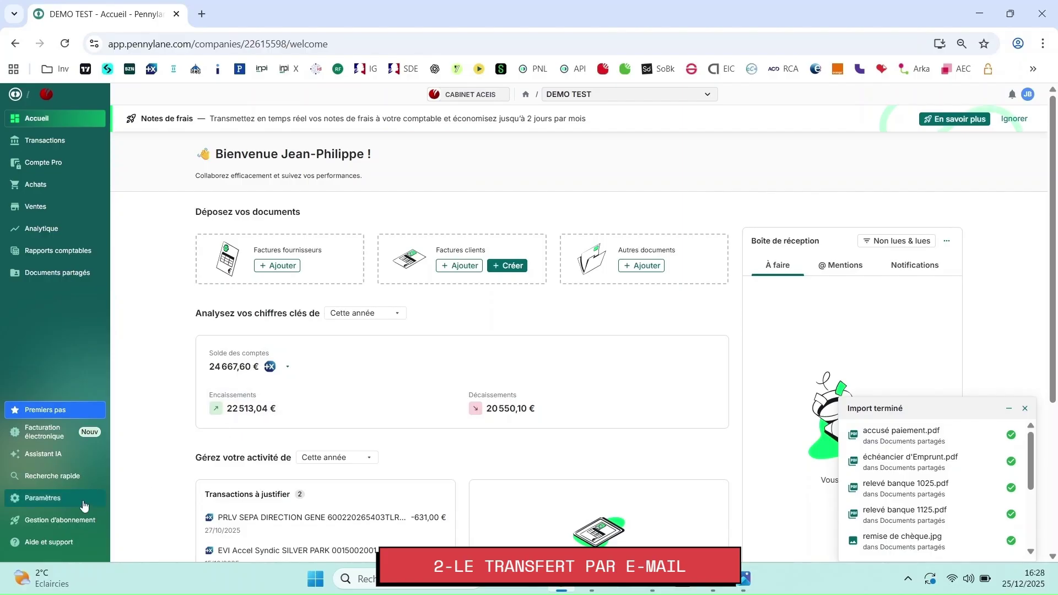
# Open the e-mail address source in the Transmission de factures settings and copy the dedicated address for purchase invoices
pyautogui.click(66, 502)
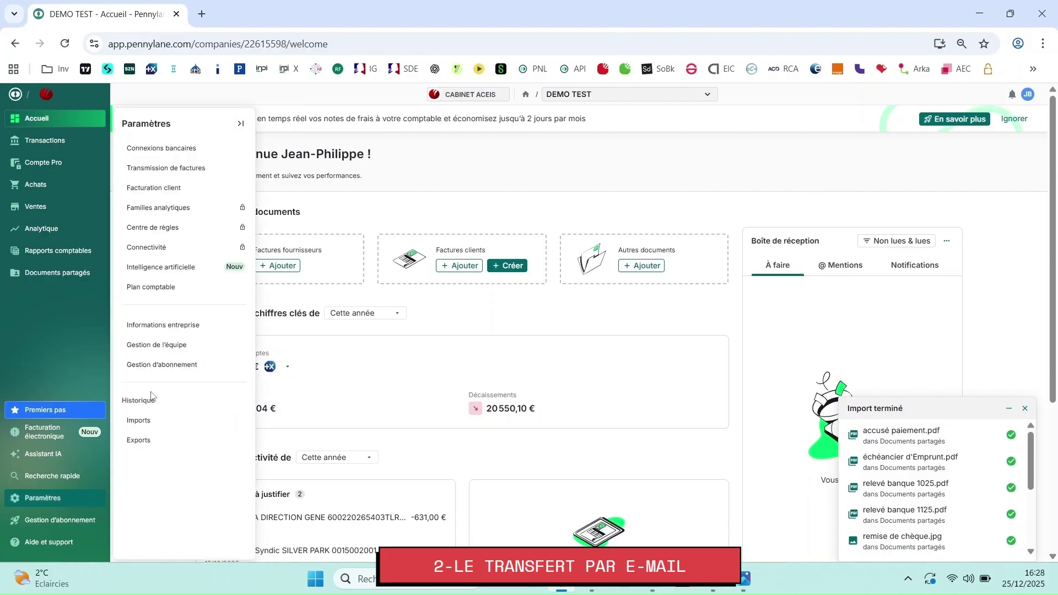
pyautogui.click(169, 174)
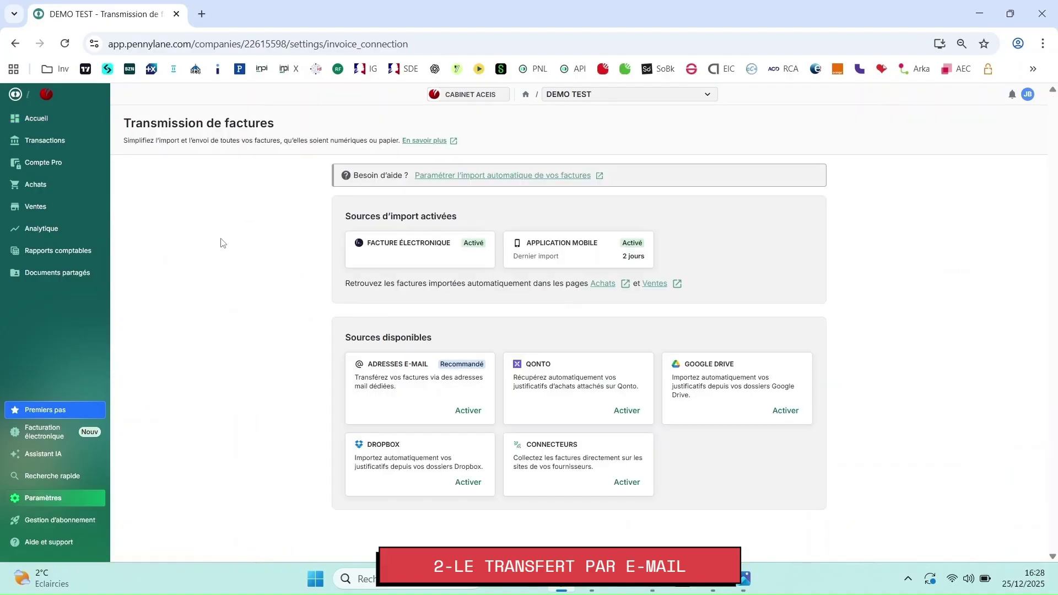
pyautogui.click(471, 413)
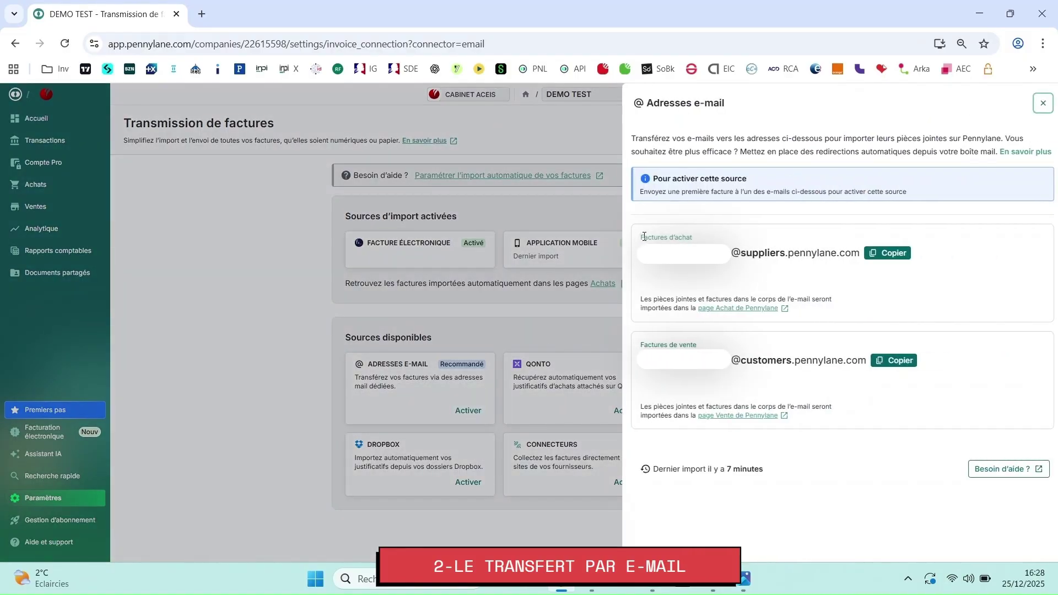
pyautogui.moveTo(644, 236); pyautogui.dragTo(690, 237)
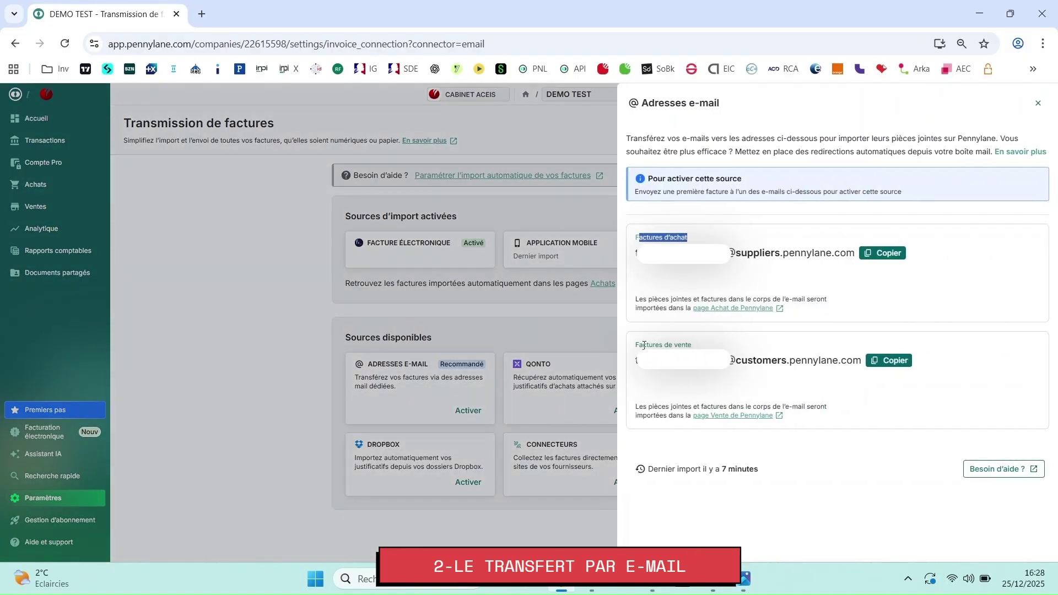
pyautogui.moveTo(637, 345); pyautogui.dragTo(695, 336)
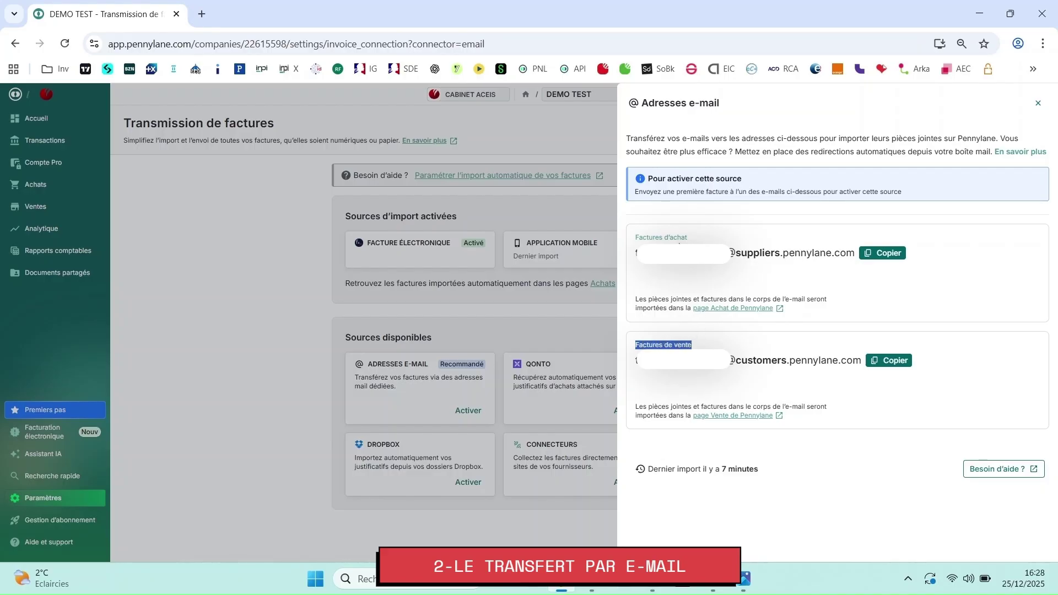
pyautogui.click(861, 257)
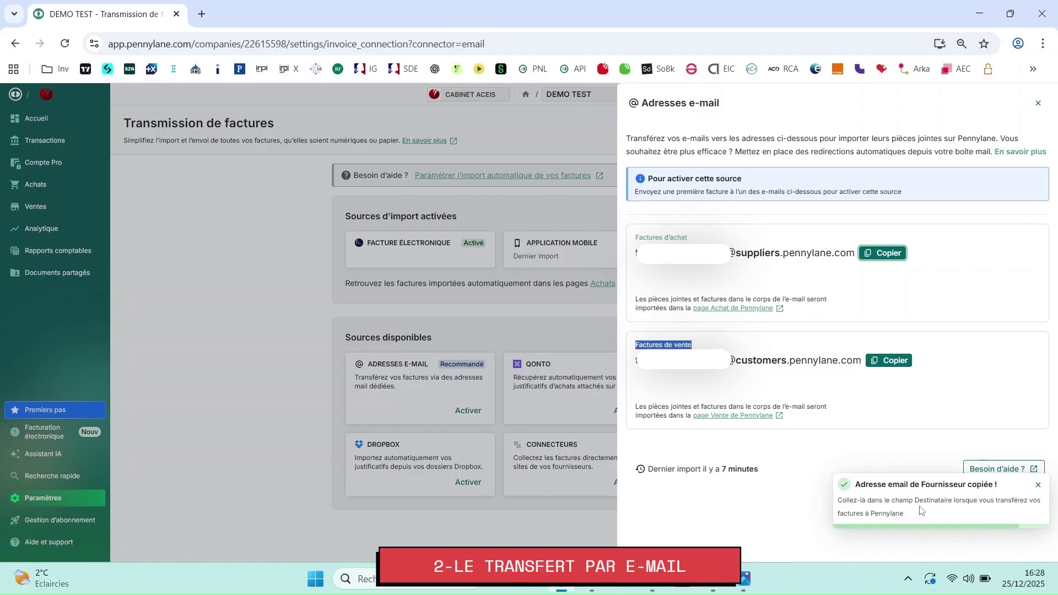
# Switch to Outlook and forward the "Appel de fonds 3ème trimestre 2025" message with its PDF to the copied purchase invoice address
pyautogui.hotkey('alt', 'Tab')
pyautogui.hotkey('alt', 'Tab')
pyautogui.hotkey('alt', 'Tab')
pyautogui.hotkey('alt', 'Tab')
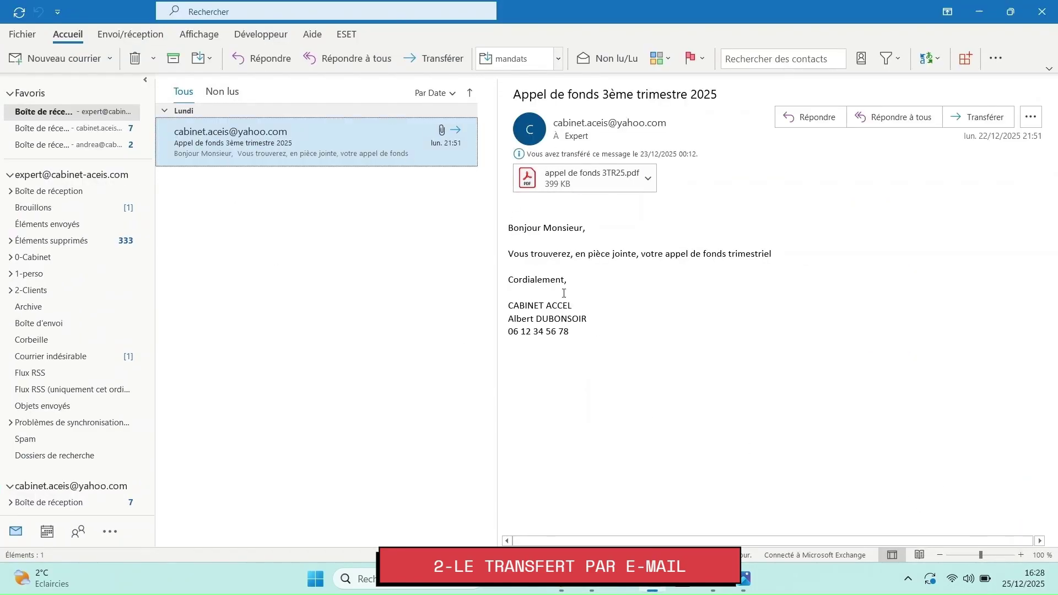
pyautogui.click(975, 118)
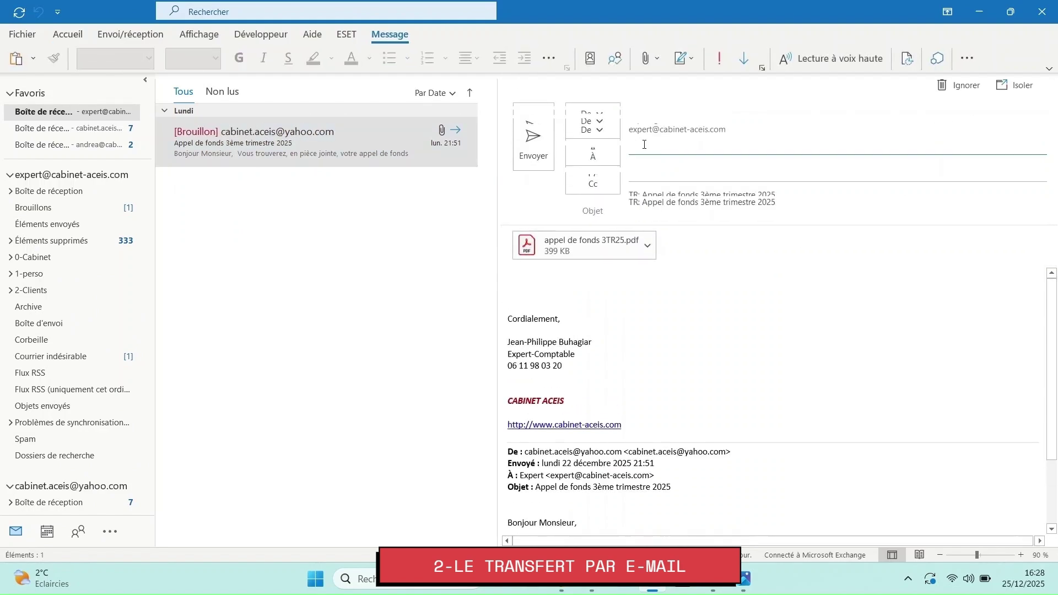
pyautogui.click(646, 149)
pyautogui.hotkey('ctrl', 'v')
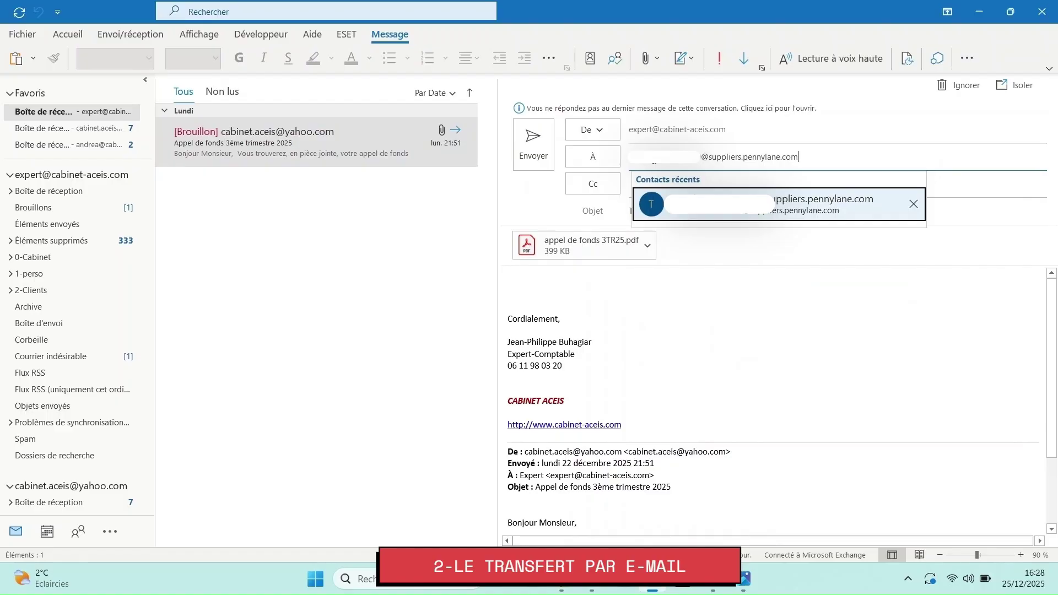
pyautogui.press('Return')
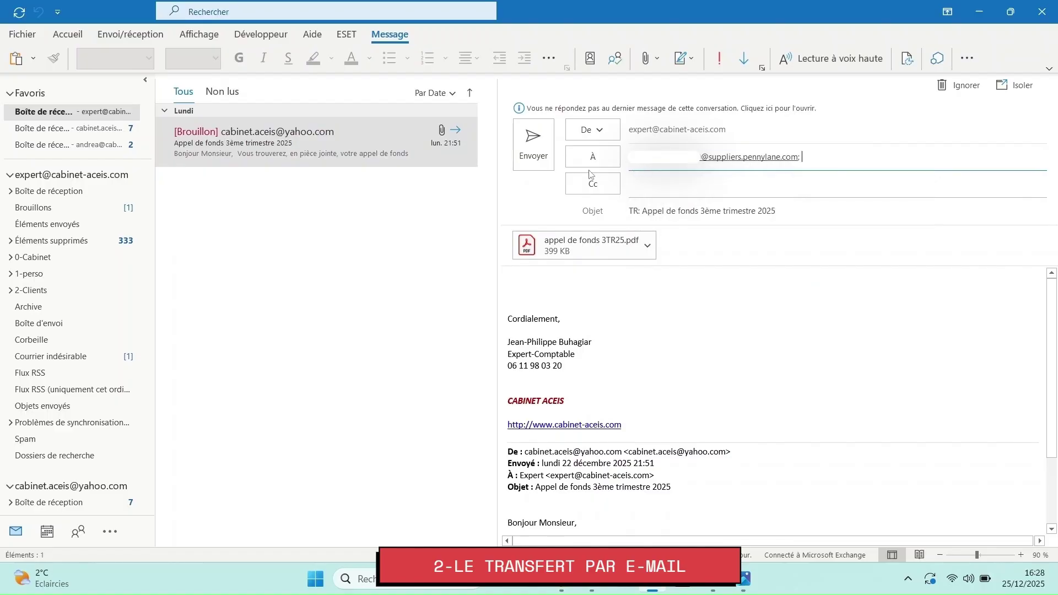
pyautogui.click(525, 159)
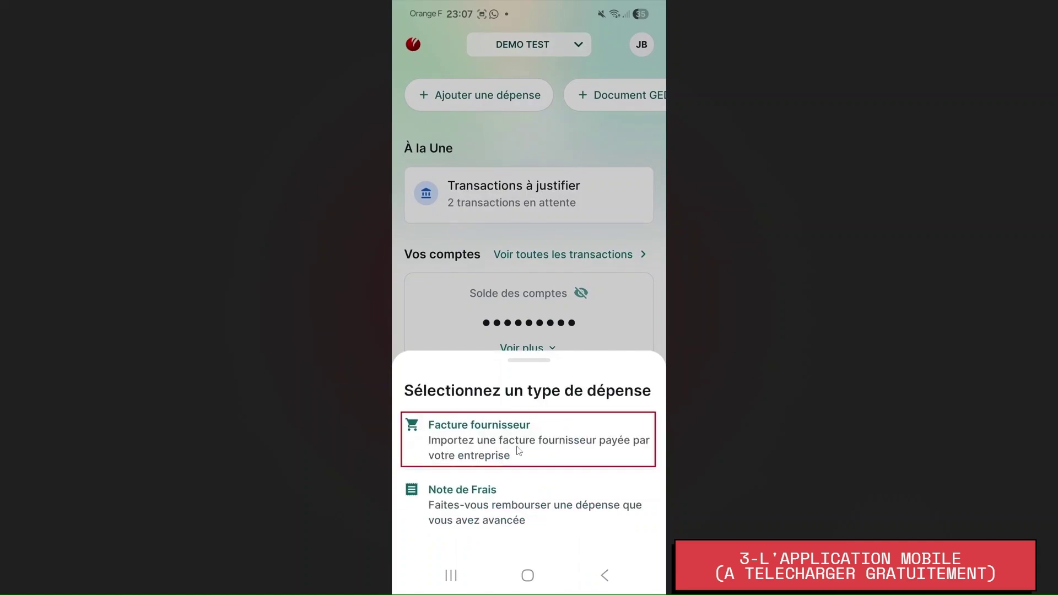
# In the Pennylane mobile app, add the scanned restaurant receipt as a Facture fournisseur expense
pyautogui.click(518, 451)
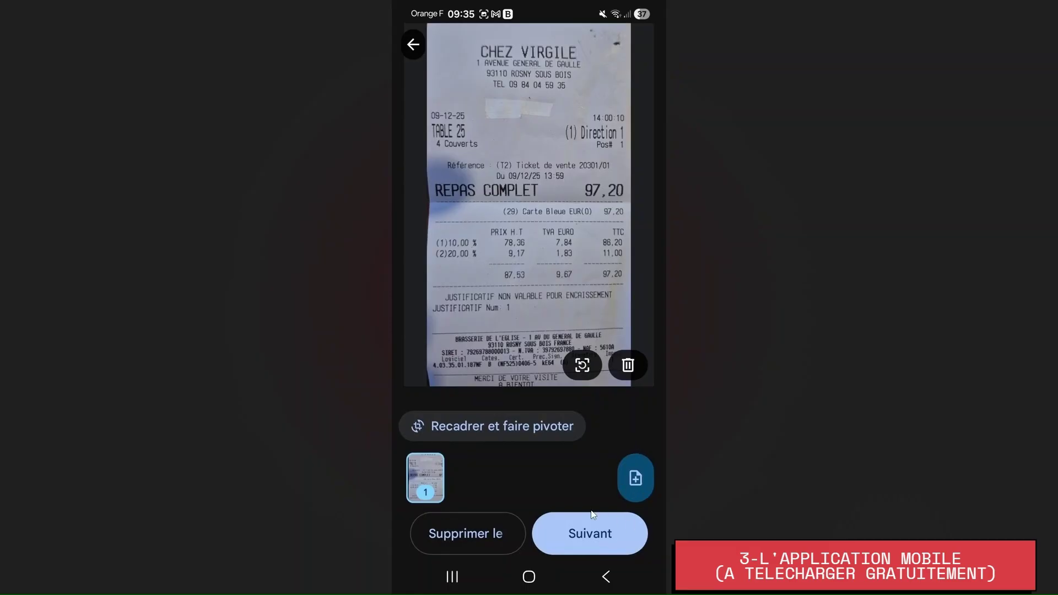
pyautogui.click(611, 543)
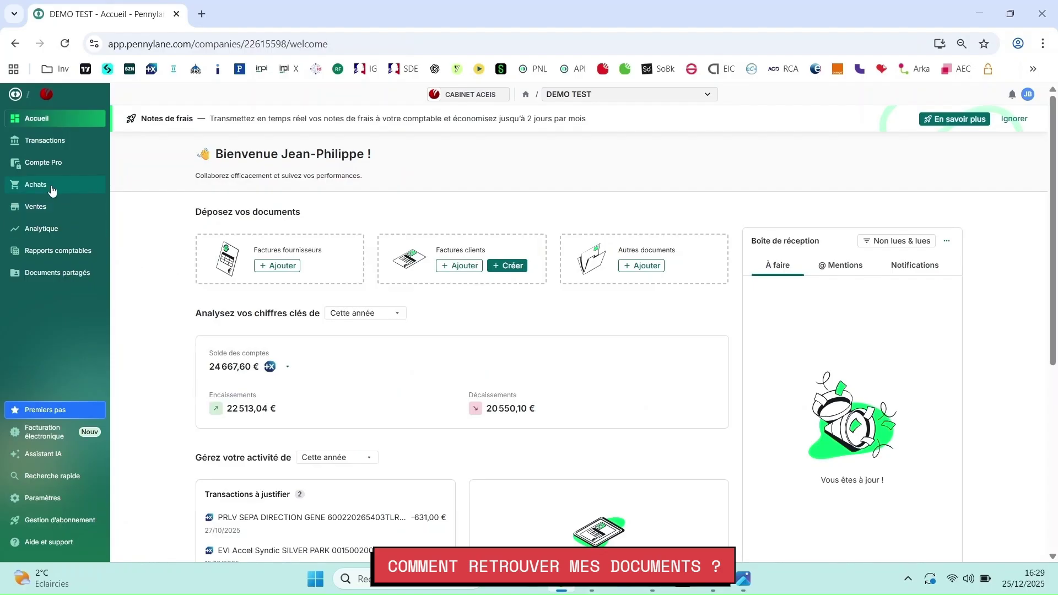
# Review the imported files in the supplier invoices list and in Documents partagés
pyautogui.moveTo(52, 190)
pyautogui.click(136, 151)
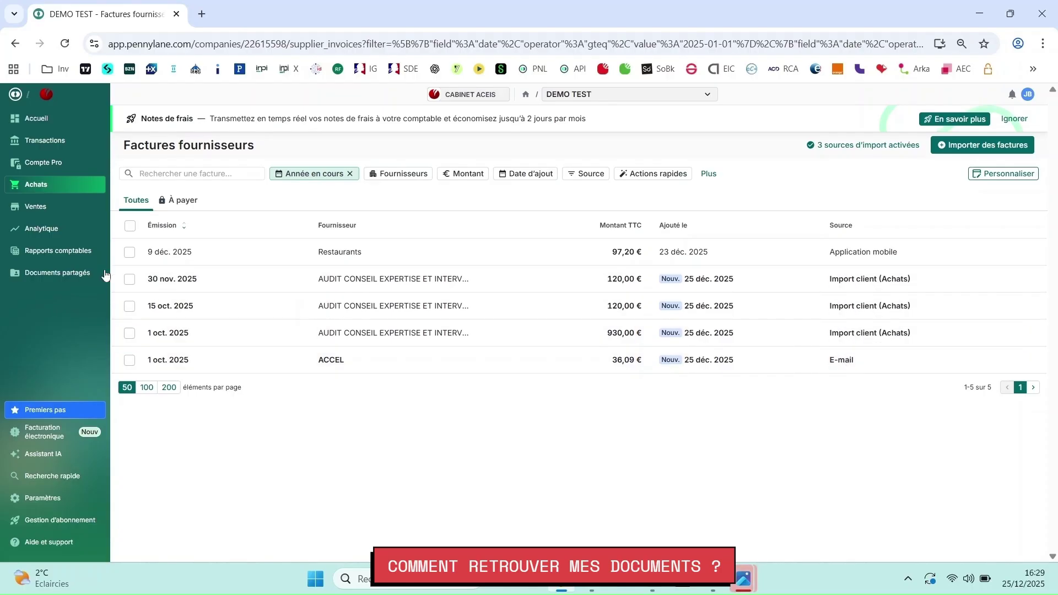
pyautogui.click(48, 277)
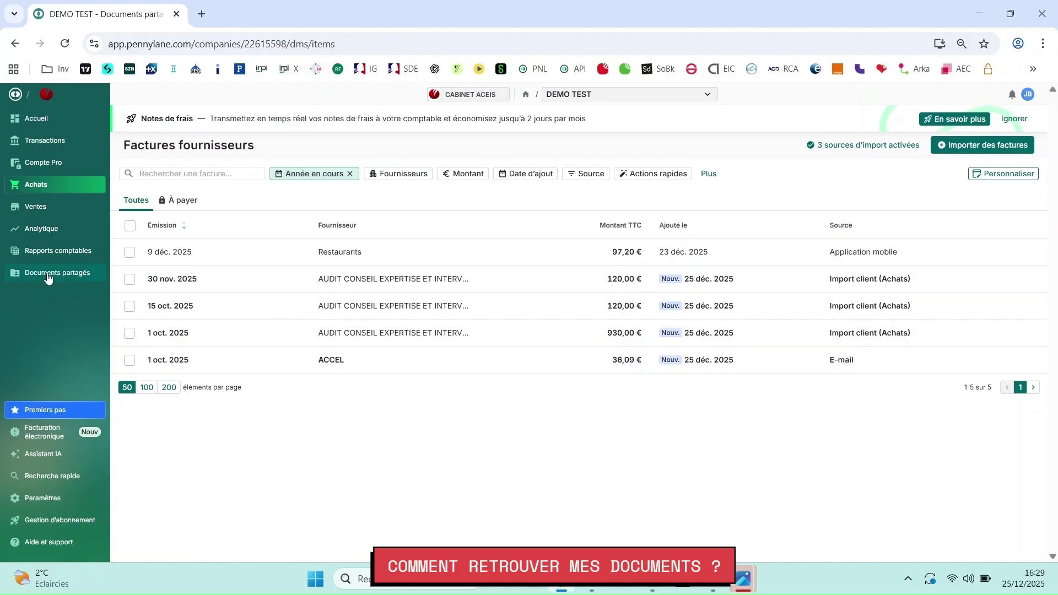
pyautogui.scroll(-1, 488, 298)
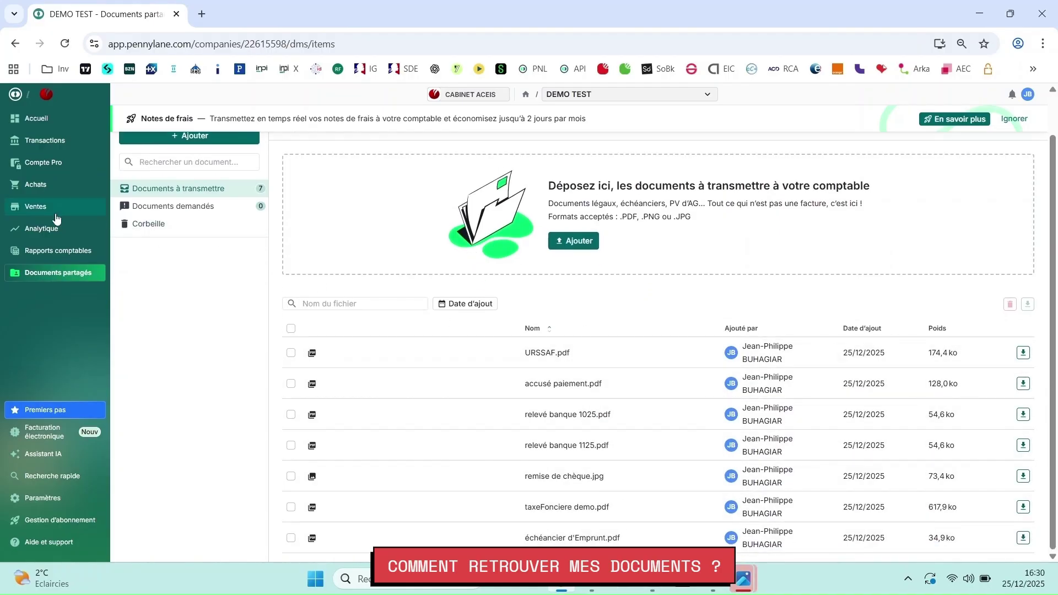
# Import appel de fonds 3TR25.pdf again into Factures fournisseurs from the home page and resolve the duplicate by choosing not to import it
pyautogui.click(44, 123)
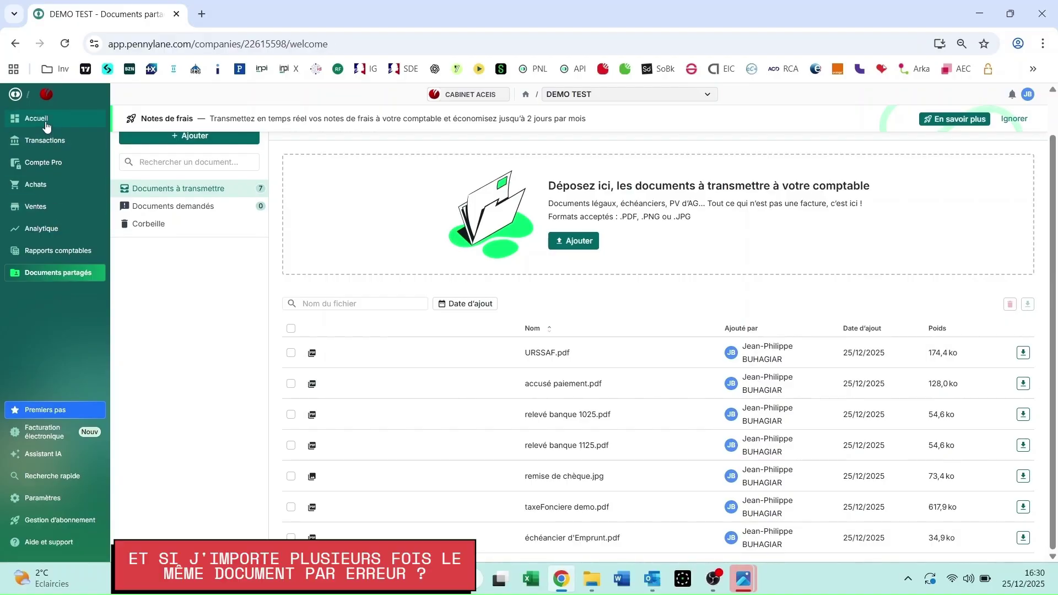
pyautogui.hotkey('alt', 'Tab')
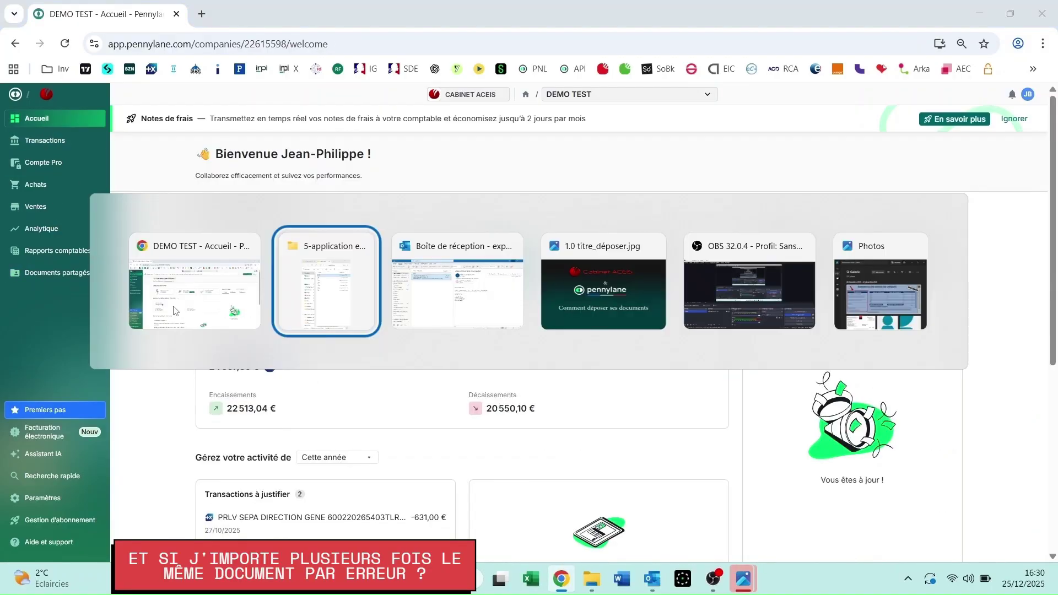
pyautogui.moveTo(774, 160); pyautogui.dragTo(308, 248)
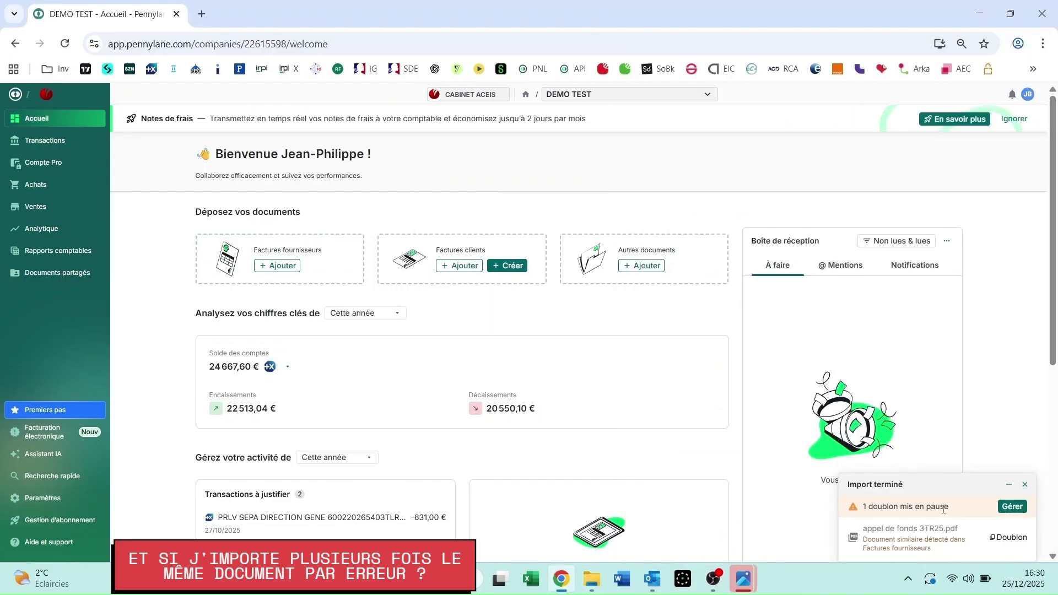
pyautogui.click(1013, 507)
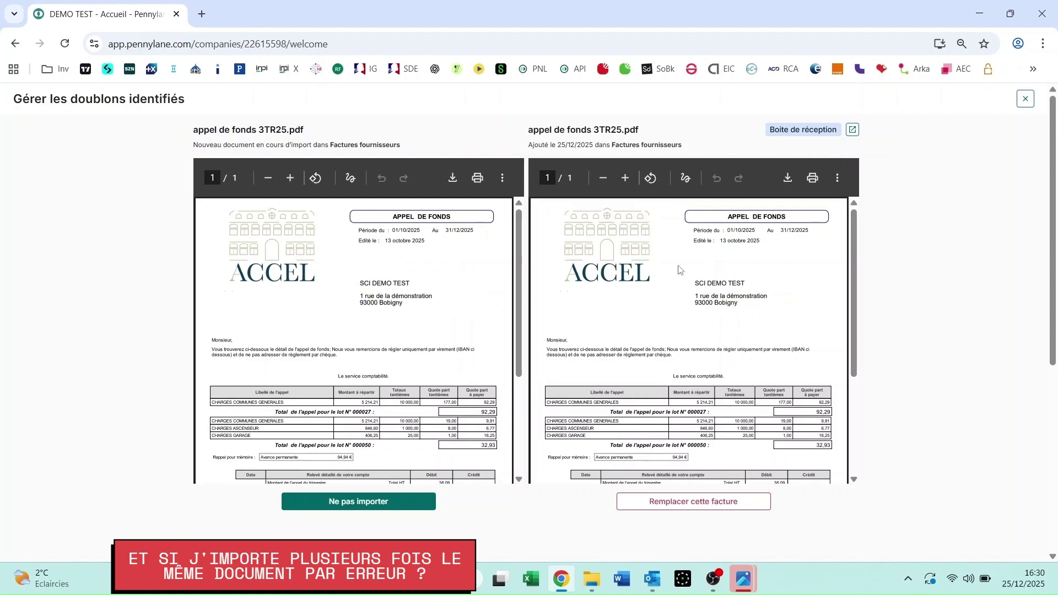
pyautogui.click(368, 502)
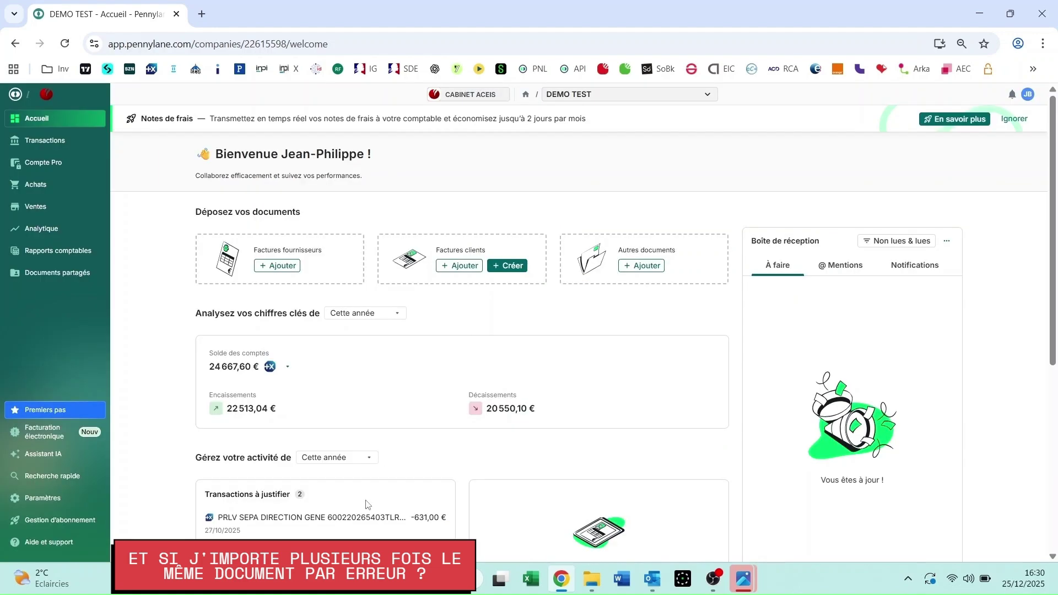